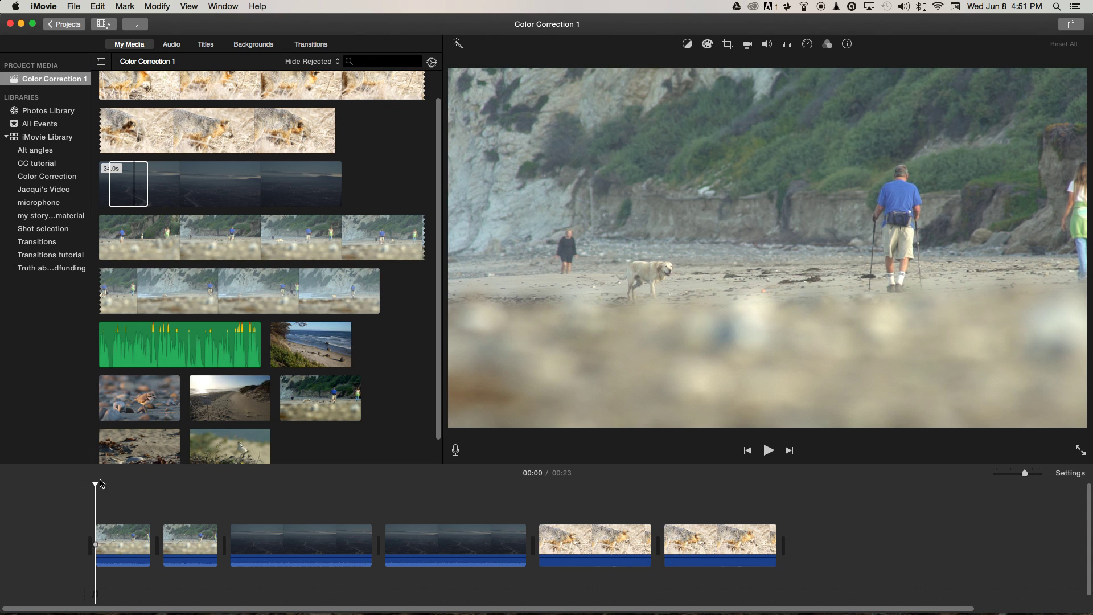
Scrub the beach clip, then jump through all six clips comparing originals with corrected versions
{"action": "mouse_move", "coordinate": [94, 482]}
{"action": "left_mouse_down"}
{"action": "mouse_move", "coordinate": [112, 485]}
{"action": "mouse_move", "coordinate": [97, 491]}
{"action": "left_mouse_up"}
{"action": "key", "text": "Down"}
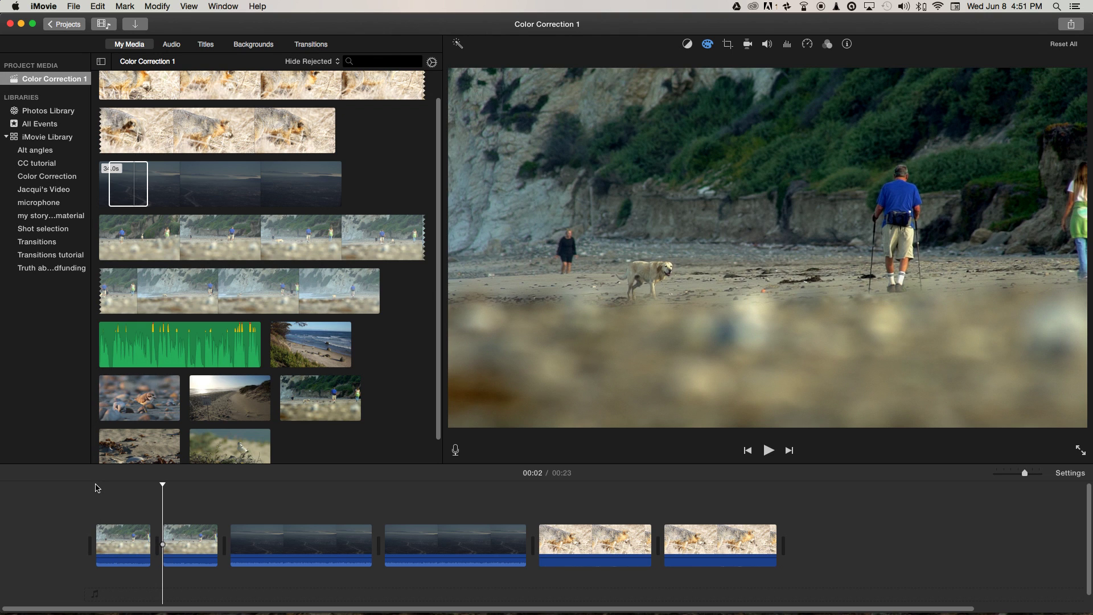
{"action": "key", "text": "Down"}
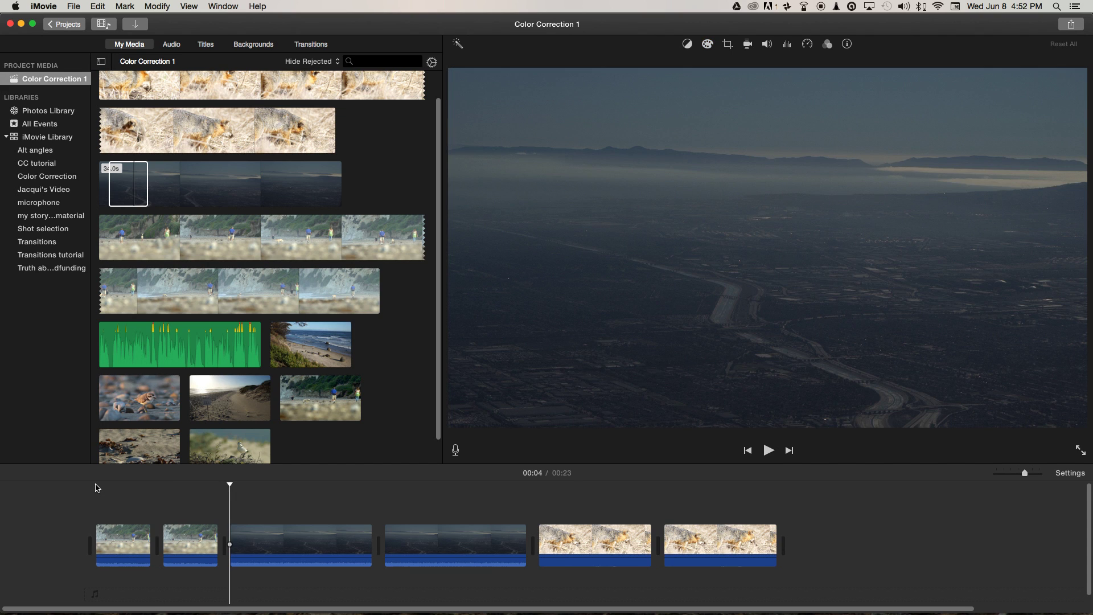
{"action": "key", "text": "Down"}
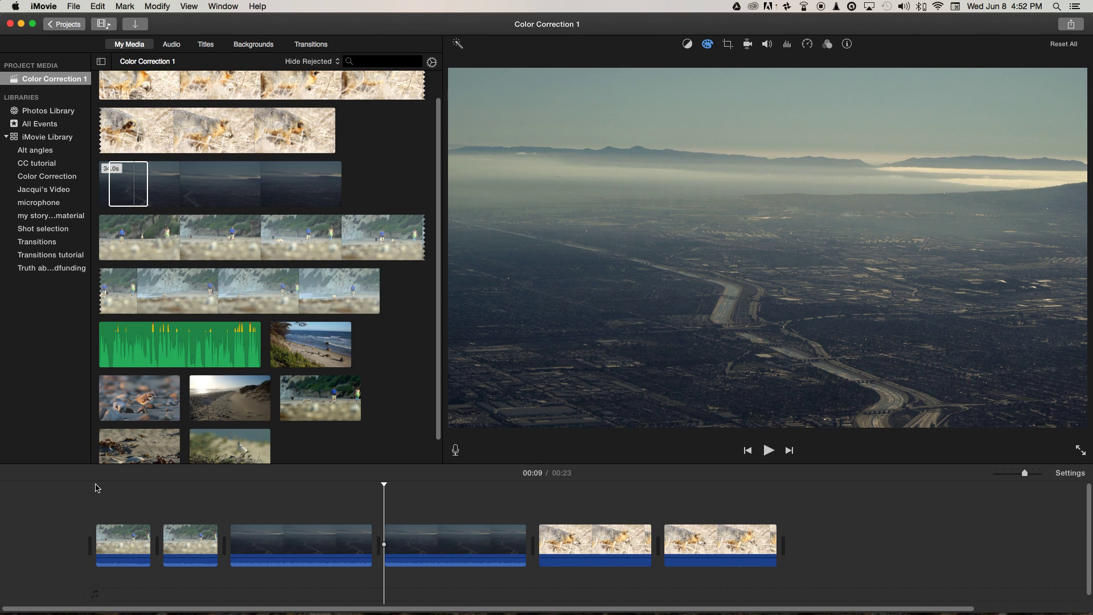
{"action": "key", "text": "Down"}
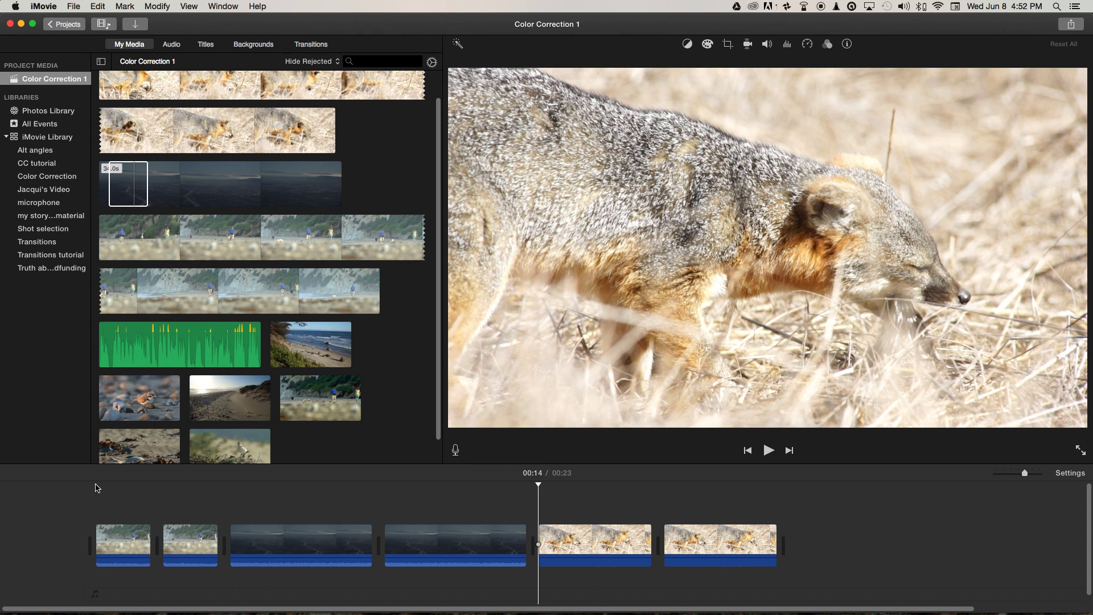
{"action": "key", "text": "Down"}
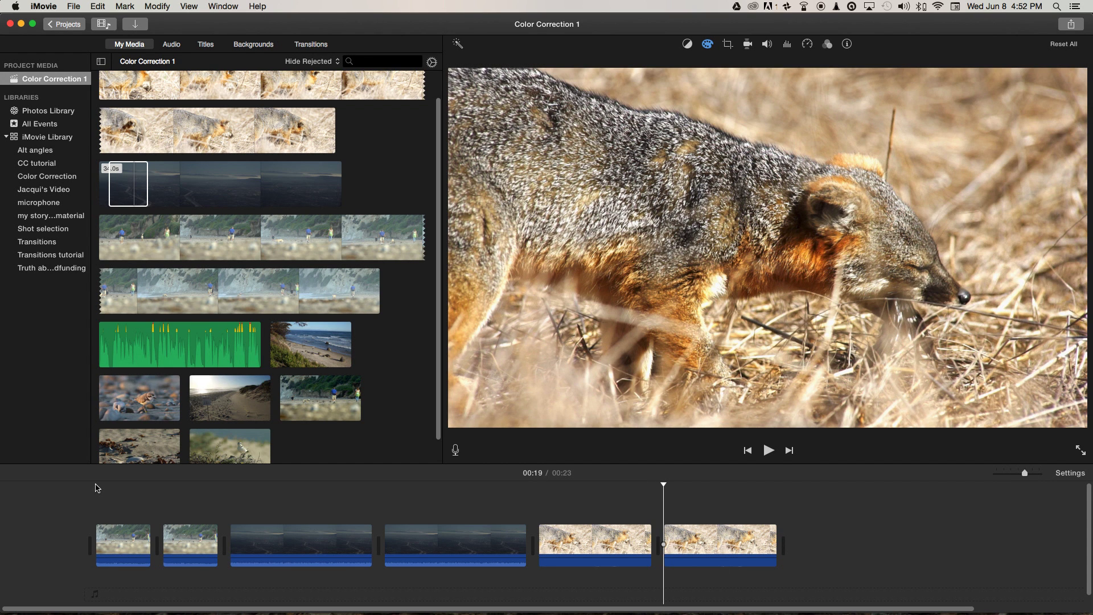
{"action": "mouse_move", "coordinate": [97, 488]}
{"action": "left_mouse_down"}
{"action": "mouse_move", "coordinate": [513, 481]}
{"action": "mouse_move", "coordinate": [410, 490]}
{"action": "mouse_move", "coordinate": [472, 493]}
{"action": "mouse_move", "coordinate": [510, 485]}
{"action": "mouse_move", "coordinate": [114, 487]}
{"action": "left_mouse_up"}
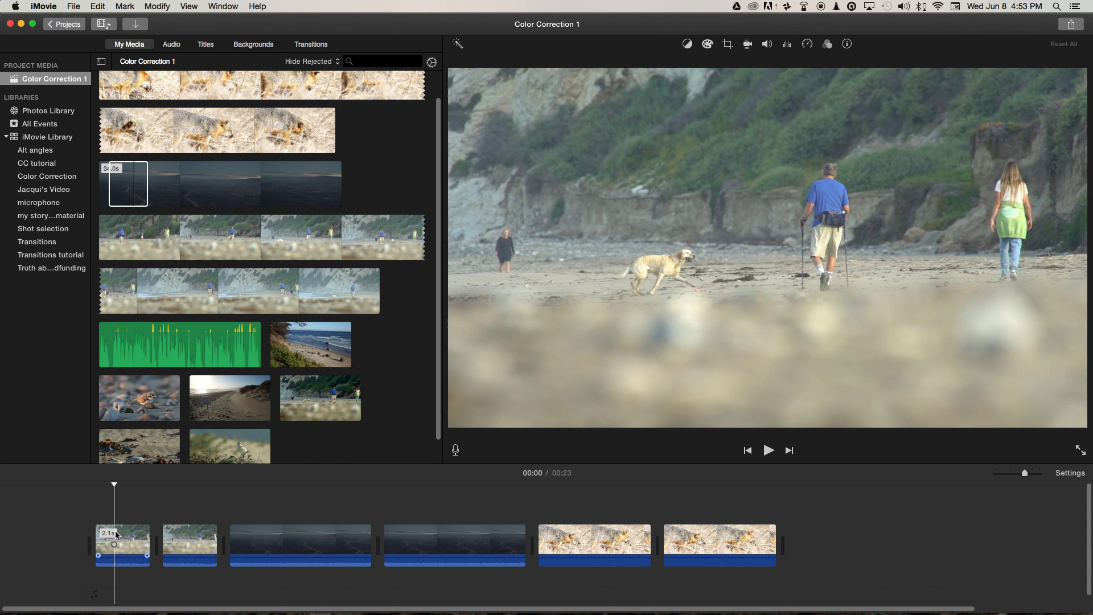
Select the first beach-and-dog clip in the timeline
{"action": "left_click", "coordinate": [120, 538]}
Show Color Correction for the first beach clip, trying a contrast change and undoing it
{"action": "left_click", "coordinate": [708, 46]}
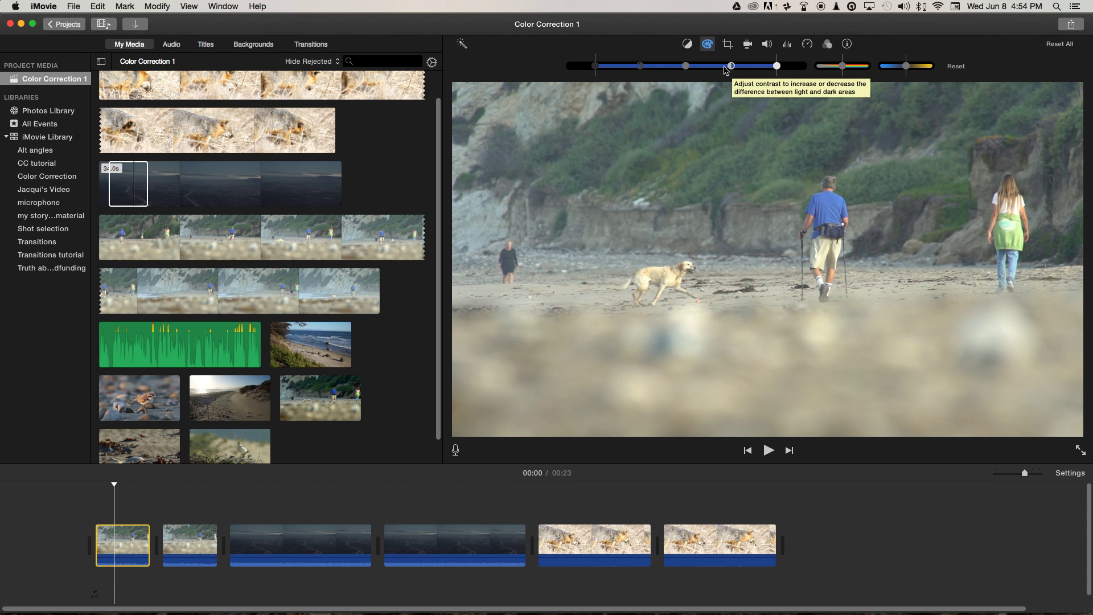
{"action": "mouse_move", "coordinate": [733, 68]}
{"action": "left_mouse_down"}
{"action": "mouse_move", "coordinate": [746, 67]}
{"action": "mouse_move", "coordinate": [724, 69]}
{"action": "left_mouse_up"}
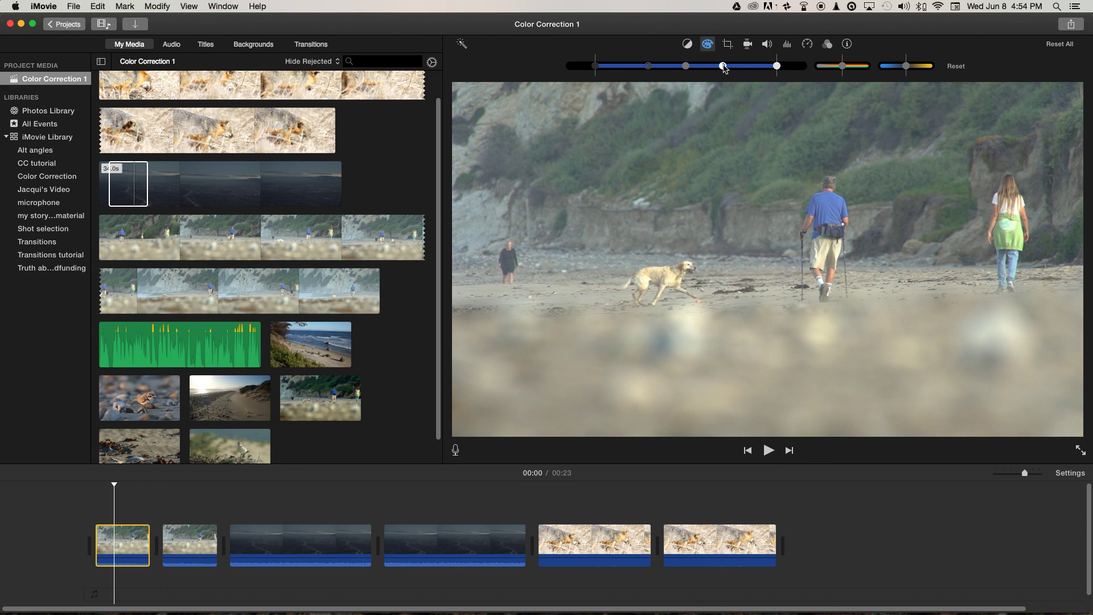
{"action": "key", "text": "super+z"}
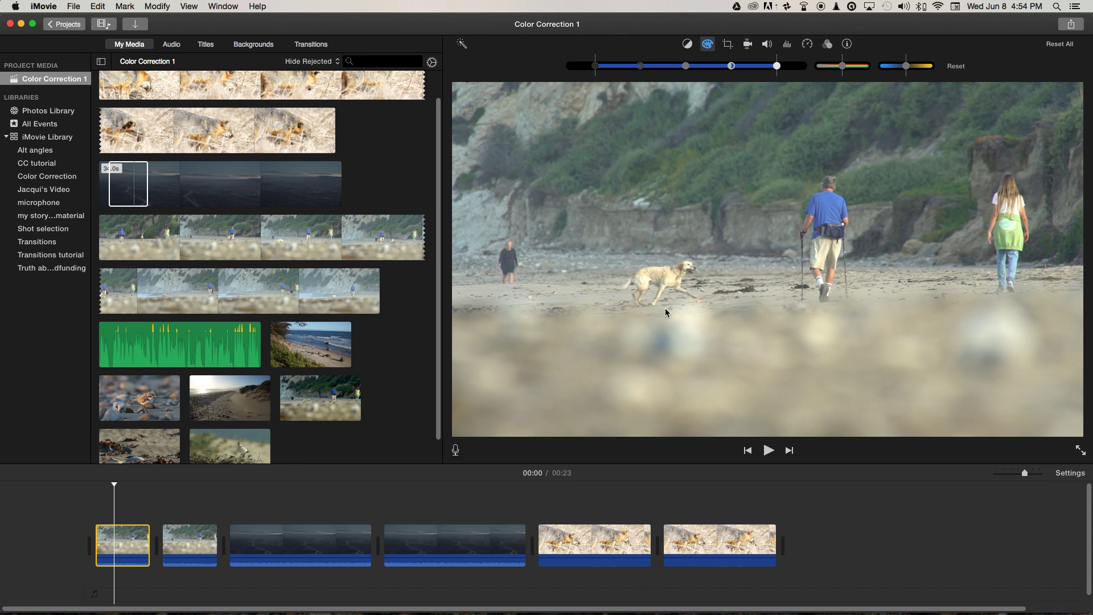
Deepen the first beach clip's shadows by pulling the black point left
{"action": "left_click", "coordinate": [595, 66]}
{"action": "left_click_drag", "start_coordinate": [596, 66], "coordinate": [571, 66]}
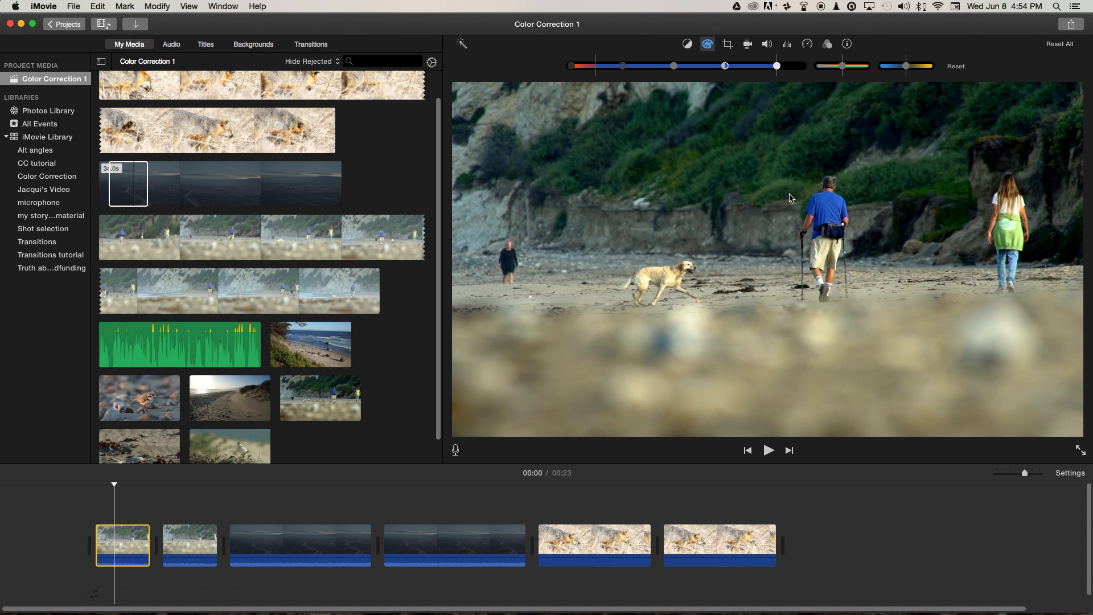
{"action": "key", "text": "super+z"}
{"action": "left_click_drag", "start_coordinate": [595, 66], "coordinate": [571, 66]}
Adjust the beach clip's highlight level with the right-hand contrast handle
{"action": "left_click_drag", "start_coordinate": [778, 70], "coordinate": [756, 67]}
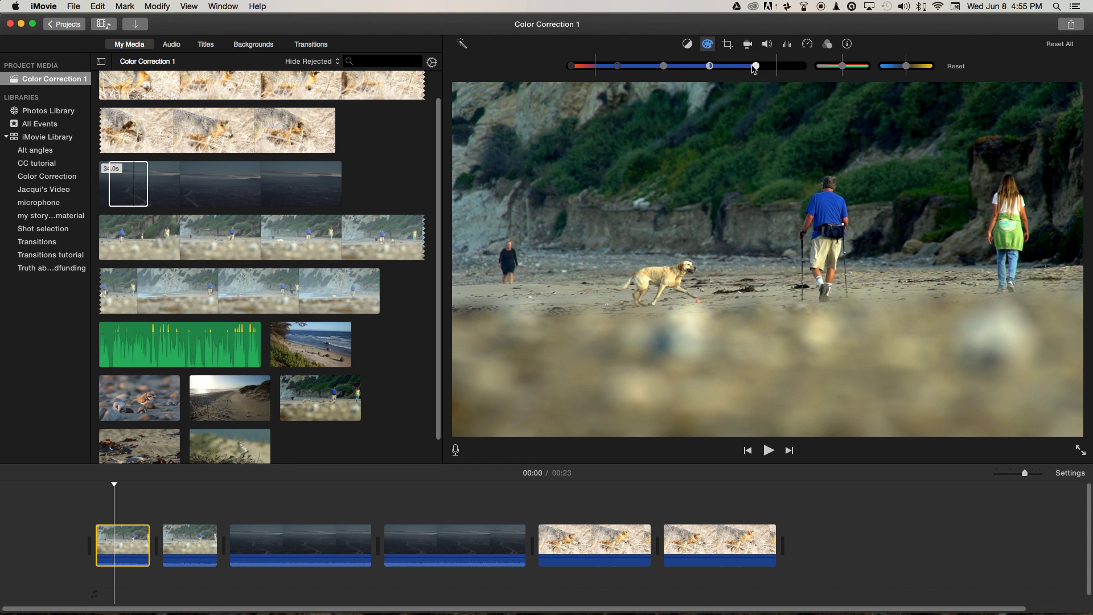
{"action": "mouse_move", "coordinate": [757, 69]}
{"action": "left_mouse_down"}
{"action": "mouse_move", "coordinate": [777, 68]}
{"action": "mouse_move", "coordinate": [752, 67]}
{"action": "left_mouse_up"}
{"action": "left_click", "coordinate": [617, 66]}
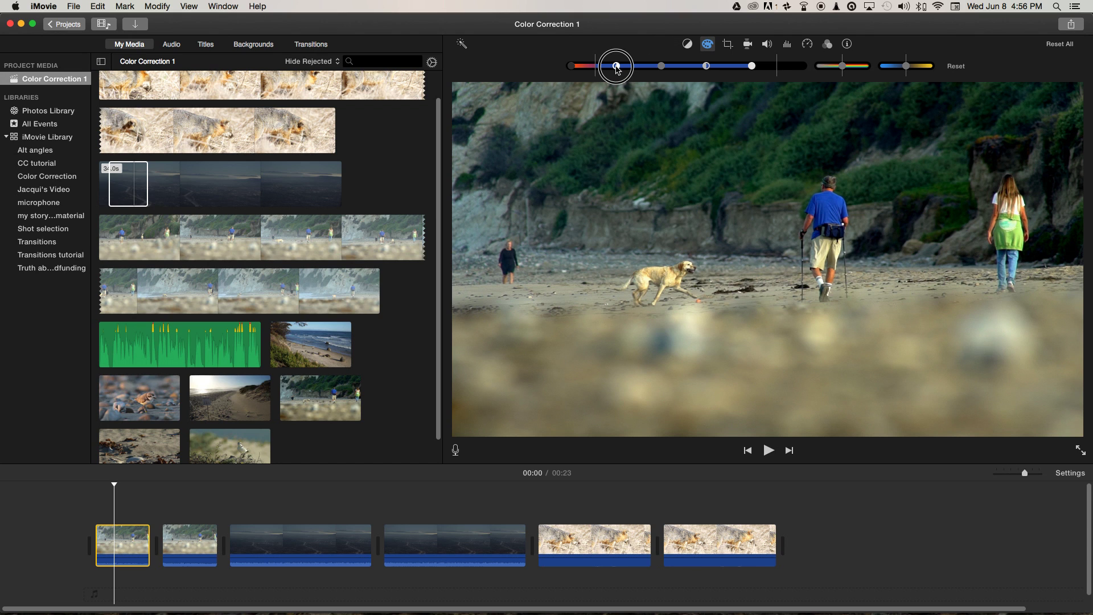
{"action": "left_click_drag", "start_coordinate": [617, 68], "coordinate": [591, 68]}
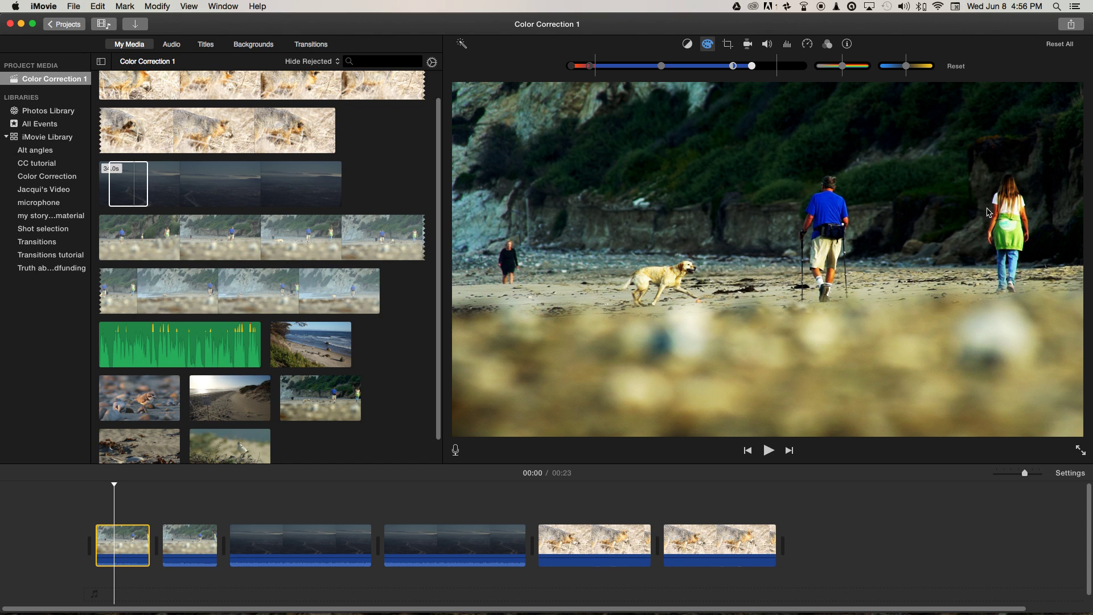
{"action": "key", "text": "super+z"}
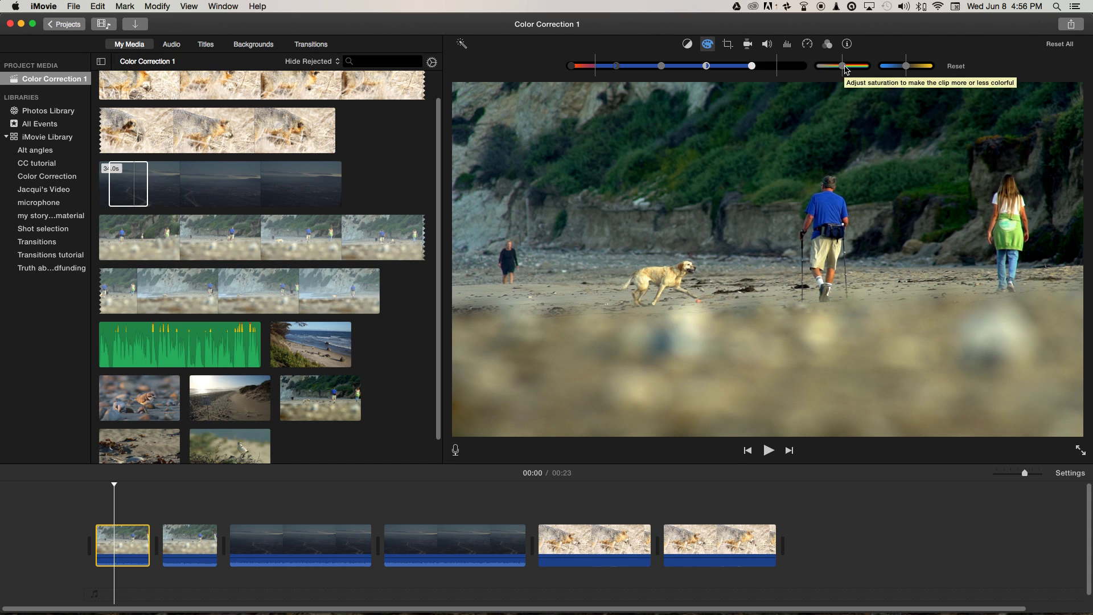
{"action": "left_click", "coordinate": [844, 66]}
Reduce the beach clip's saturation slightly, then move the playhead to the aerial city clip
{"action": "left_click_drag", "start_coordinate": [843, 67], "coordinate": [867, 66]}
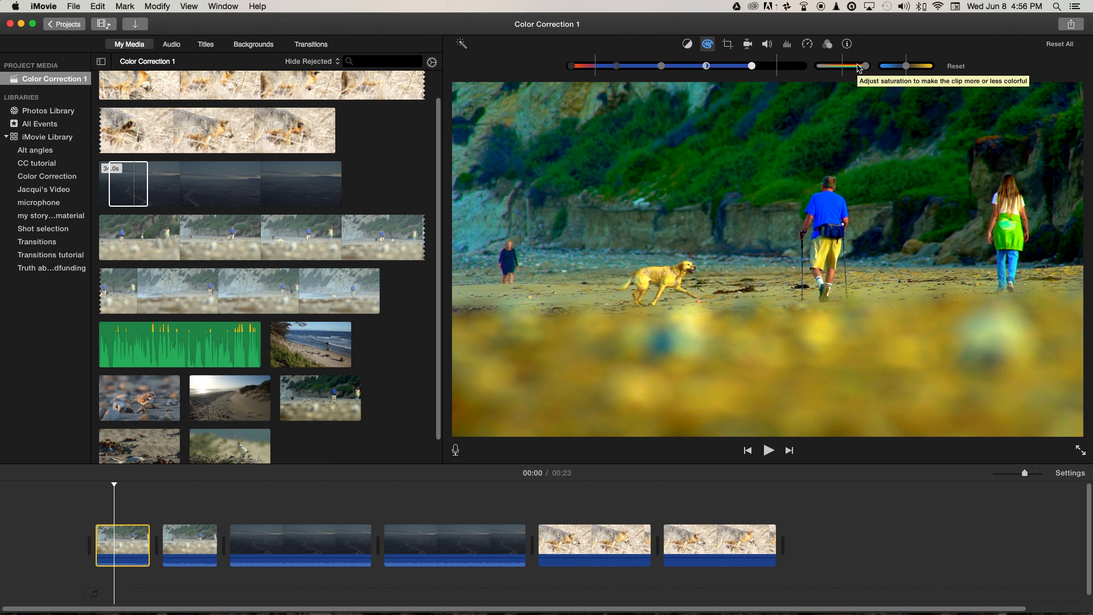
{"action": "left_click_drag", "start_coordinate": [865, 66], "coordinate": [841, 67]}
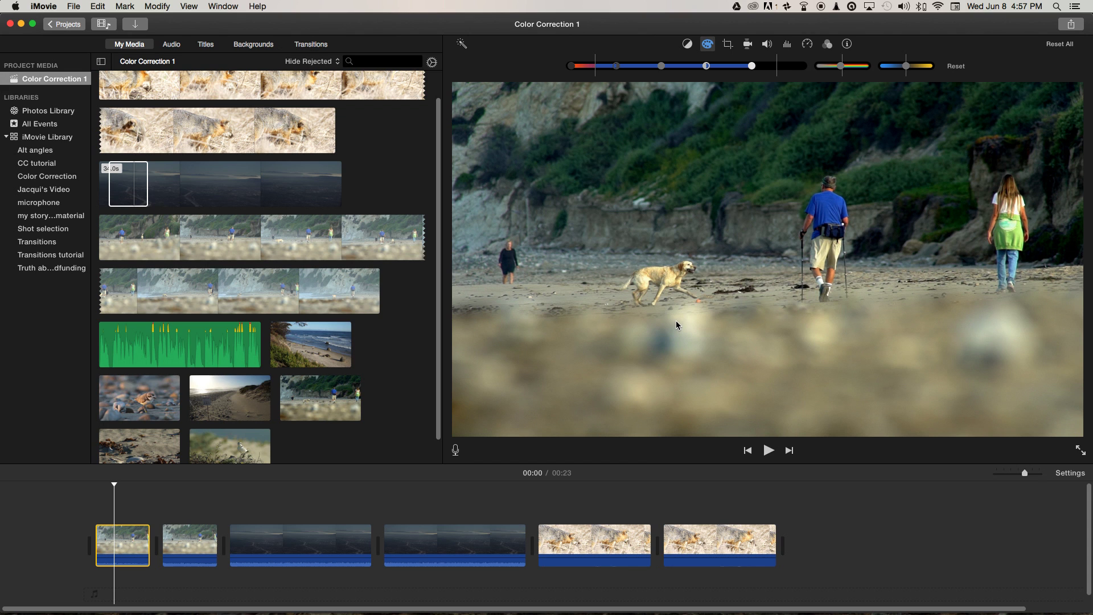
{"action": "left_click_drag", "start_coordinate": [127, 480], "coordinate": [269, 493]}
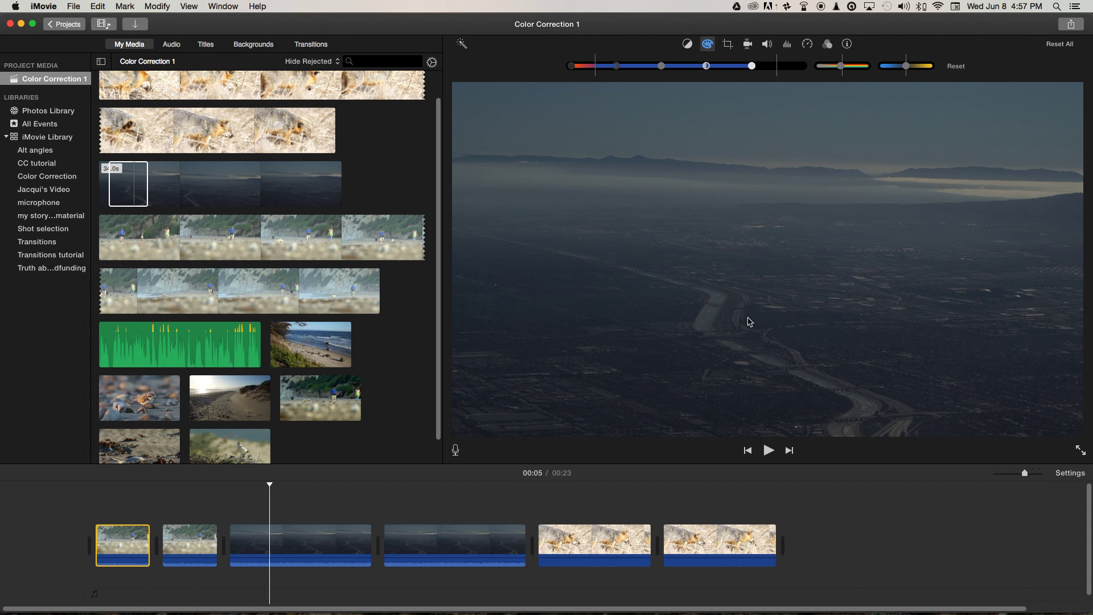
Select the first aerial city clip and brighten its midtones
{"action": "left_click", "coordinate": [292, 539]}
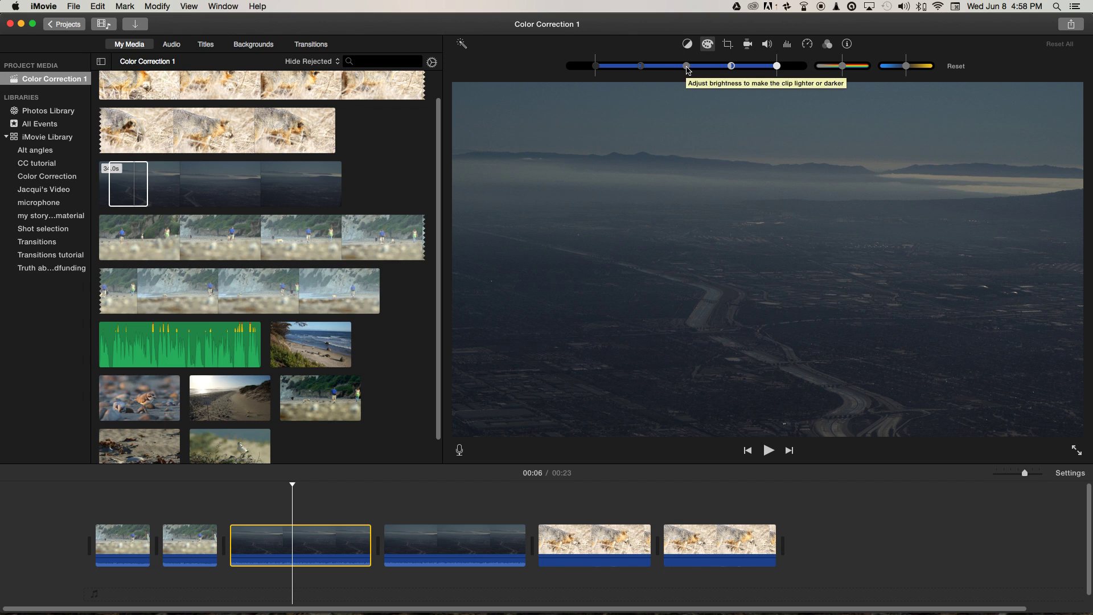
{"action": "left_click_drag", "start_coordinate": [687, 69], "coordinate": [721, 70]}
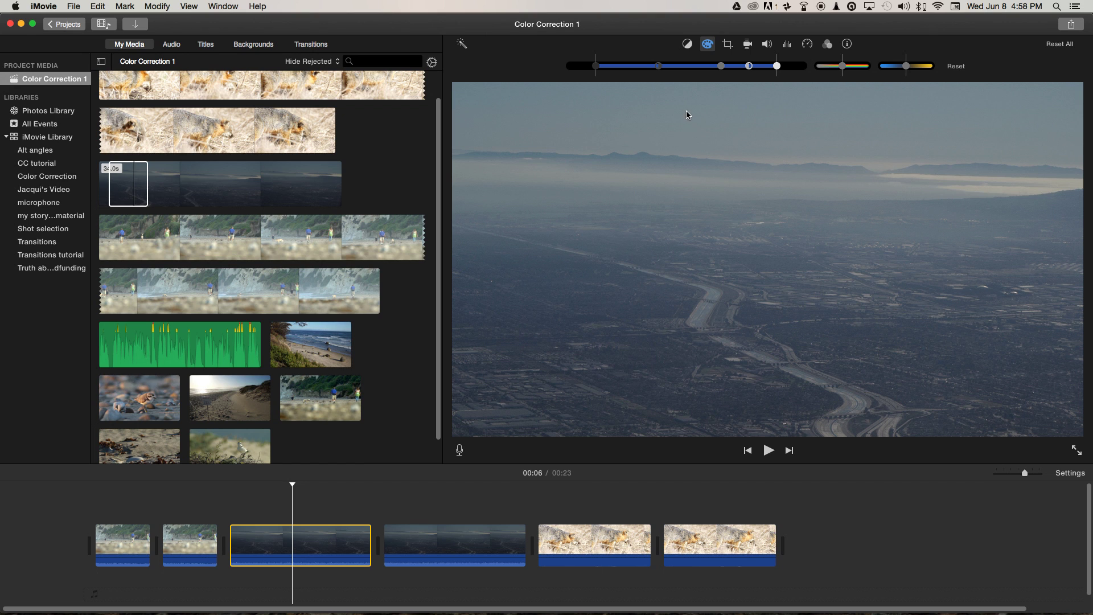
{"action": "key", "text": "super+z"}
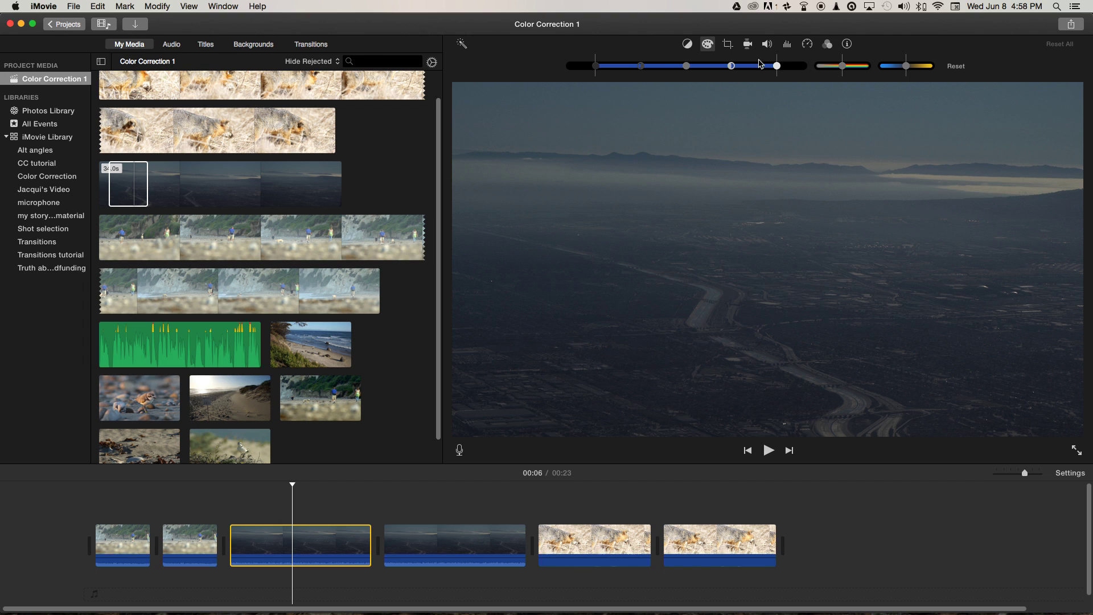
{"action": "left_click_drag", "start_coordinate": [687, 67], "coordinate": [726, 71]}
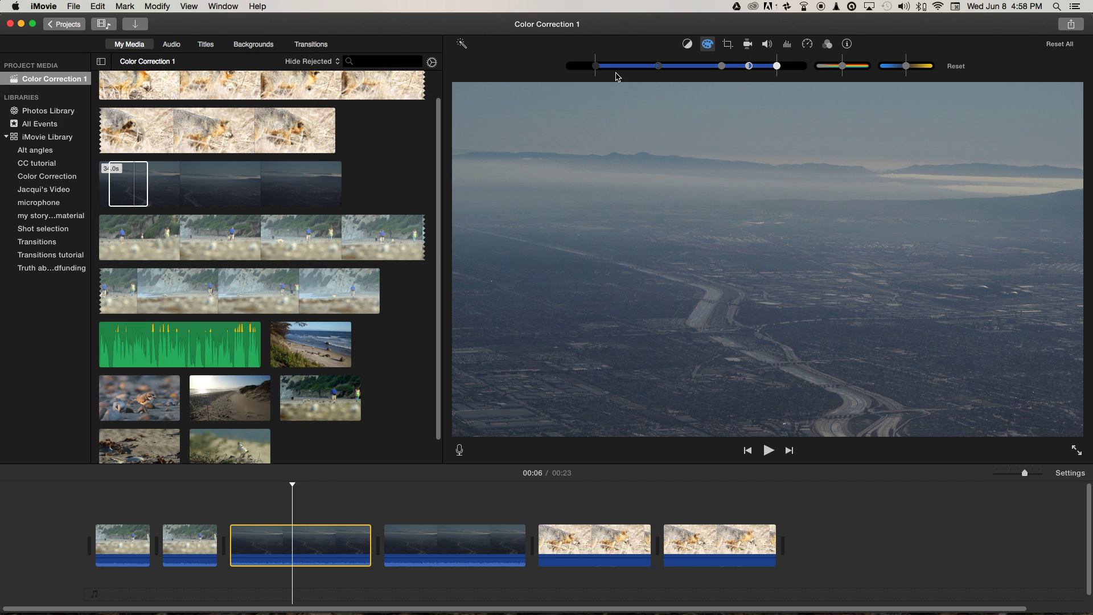
Deepen the aerial clip's blacks, lift its highlights, and fine-tune midtone contrast
{"action": "left_click", "coordinate": [597, 70]}
{"action": "left_click_drag", "start_coordinate": [598, 69], "coordinate": [588, 70]}
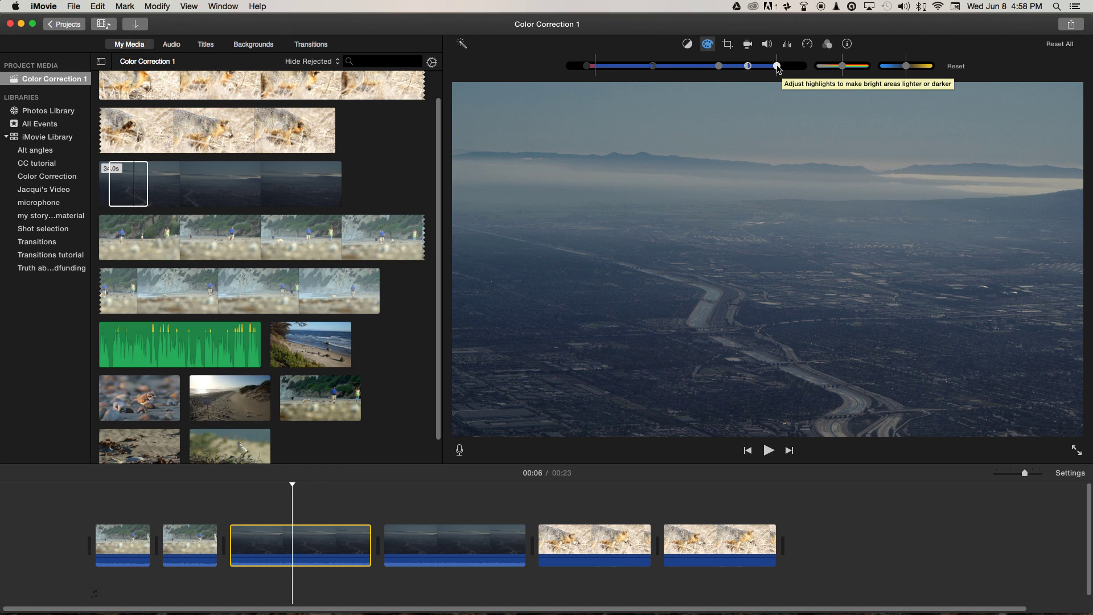
{"action": "left_click_drag", "start_coordinate": [778, 67], "coordinate": [795, 69]}
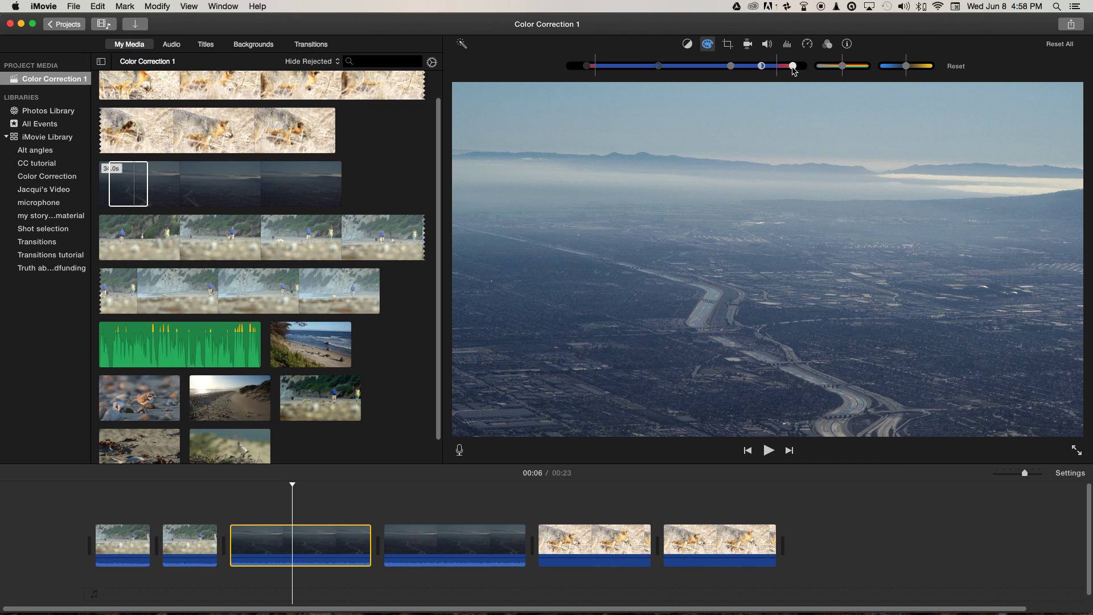
{"action": "left_click_drag", "start_coordinate": [793, 67], "coordinate": [791, 67]}
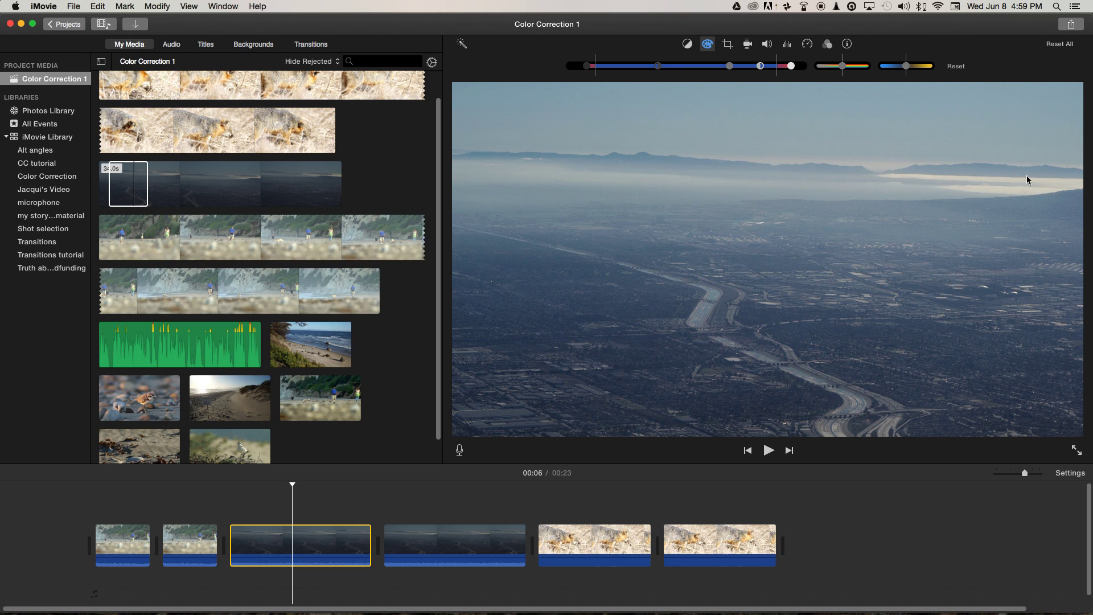
{"action": "mouse_move", "coordinate": [791, 66]}
{"action": "left_mouse_down"}
{"action": "mouse_move", "coordinate": [728, 68]}
{"action": "mouse_move", "coordinate": [793, 66]}
{"action": "left_mouse_up"}
{"action": "left_click_drag", "start_coordinate": [759, 66], "coordinate": [768, 68]}
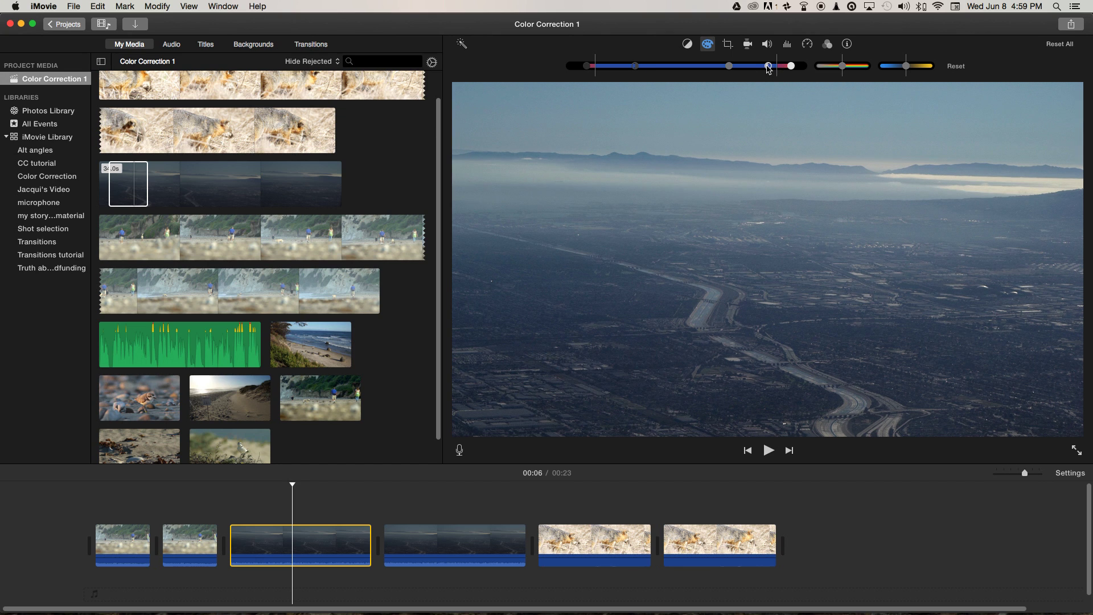
Shift the aerial clip's colour temperature slightly toward yellow
{"action": "left_click", "coordinate": [906, 66]}
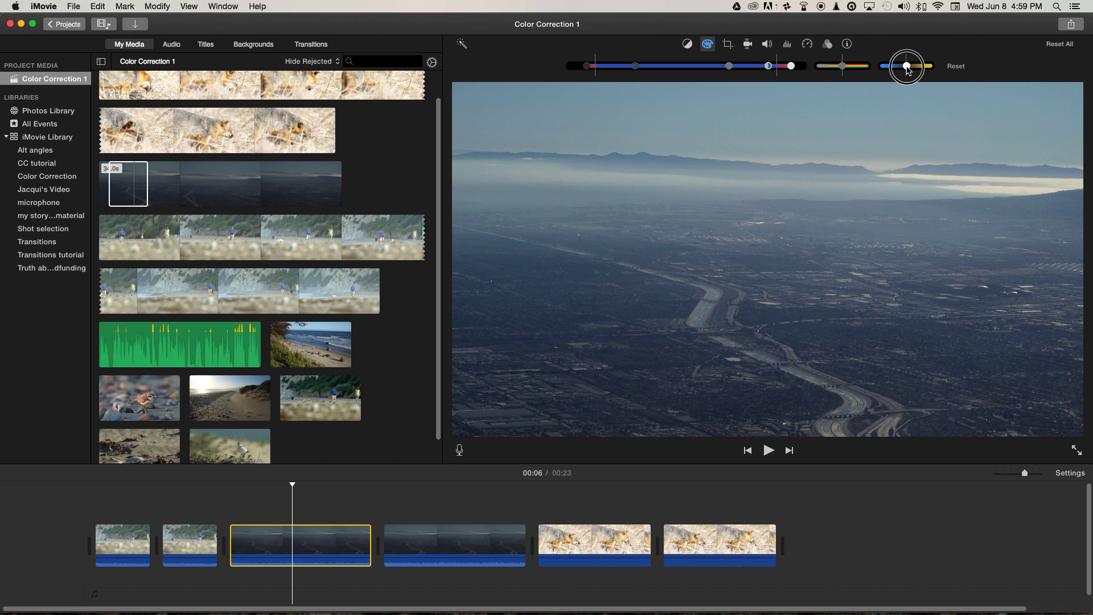
{"action": "mouse_move", "coordinate": [907, 66]}
{"action": "left_mouse_down"}
{"action": "mouse_move", "coordinate": [886, 68]}
{"action": "mouse_move", "coordinate": [949, 69]}
{"action": "mouse_move", "coordinate": [912, 69]}
{"action": "left_mouse_up"}
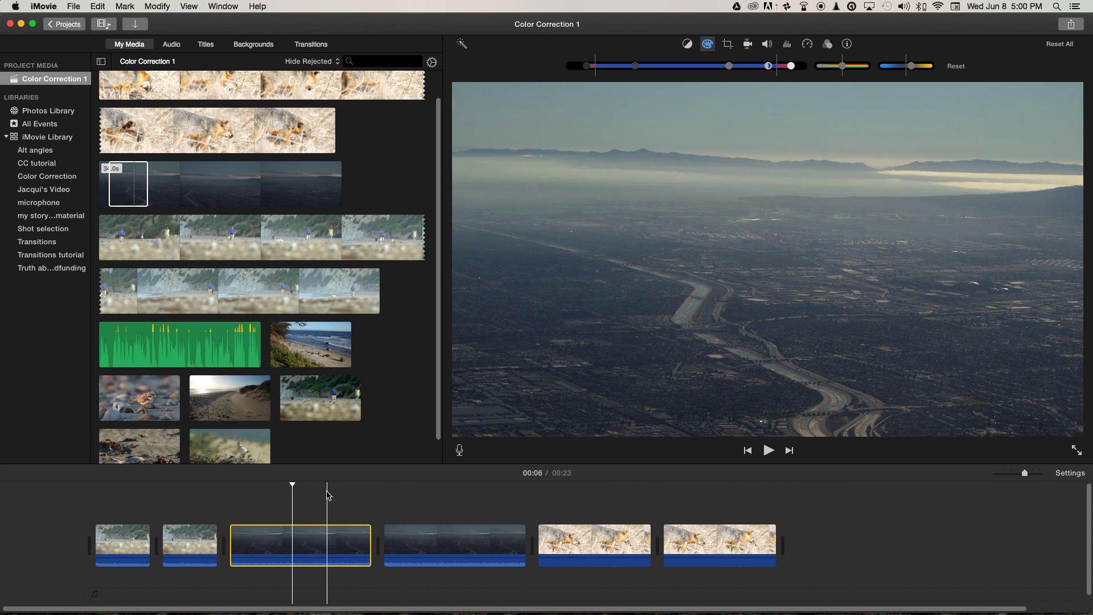
Insert a 5.4s uncorrected aerial copy after the corrected clip, extending the project to 28 seconds
{"action": "left_click", "coordinate": [292, 484]}
{"action": "left_click_drag", "start_coordinate": [293, 484], "coordinate": [278, 485]}
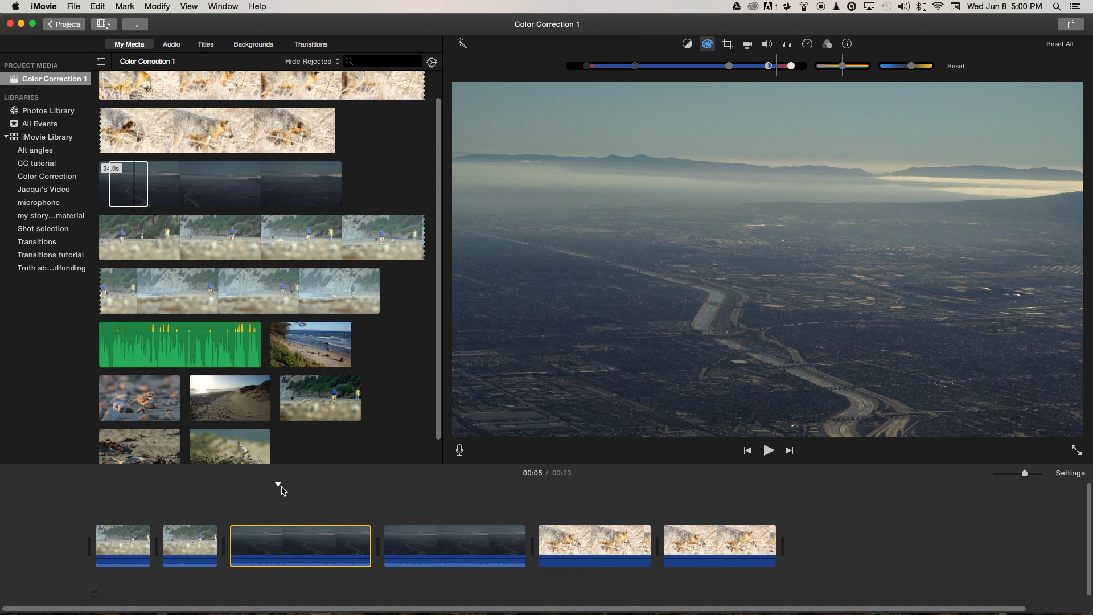
{"action": "left_click_drag", "start_coordinate": [150, 183], "coordinate": [377, 544]}
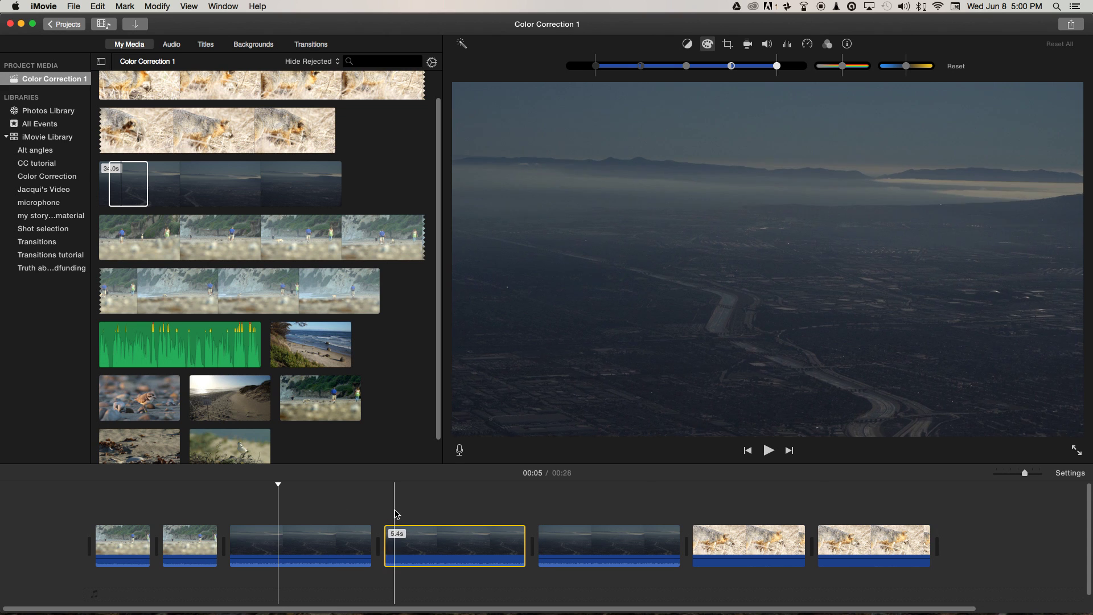
{"action": "scroll", "coordinate": [390, 513], "scroll_direction": "right", "scroll_amount": 3}
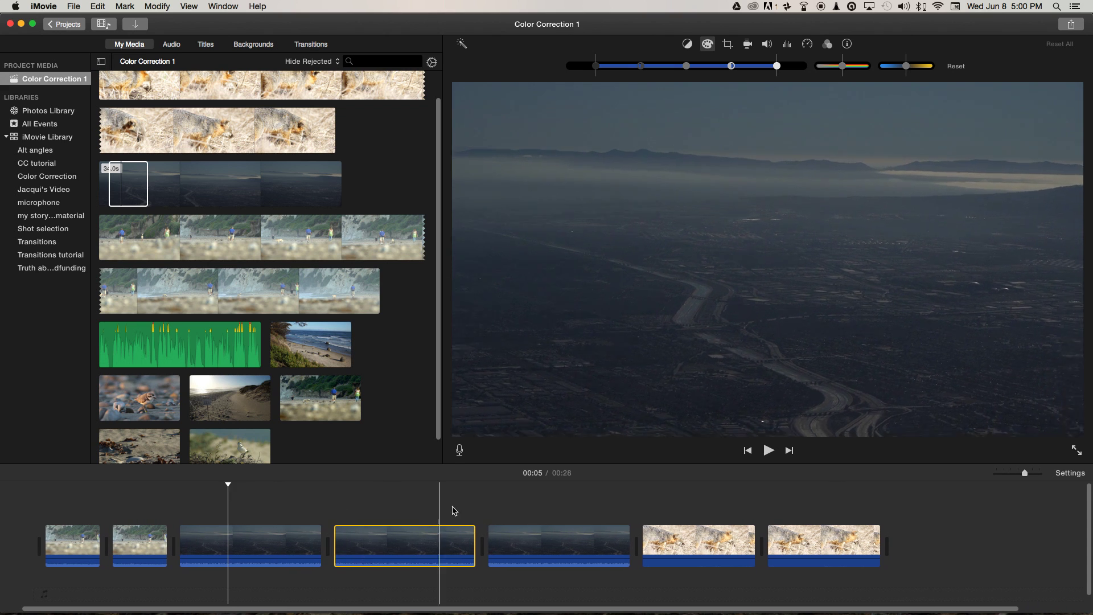
{"action": "left_click", "coordinate": [677, 500]}
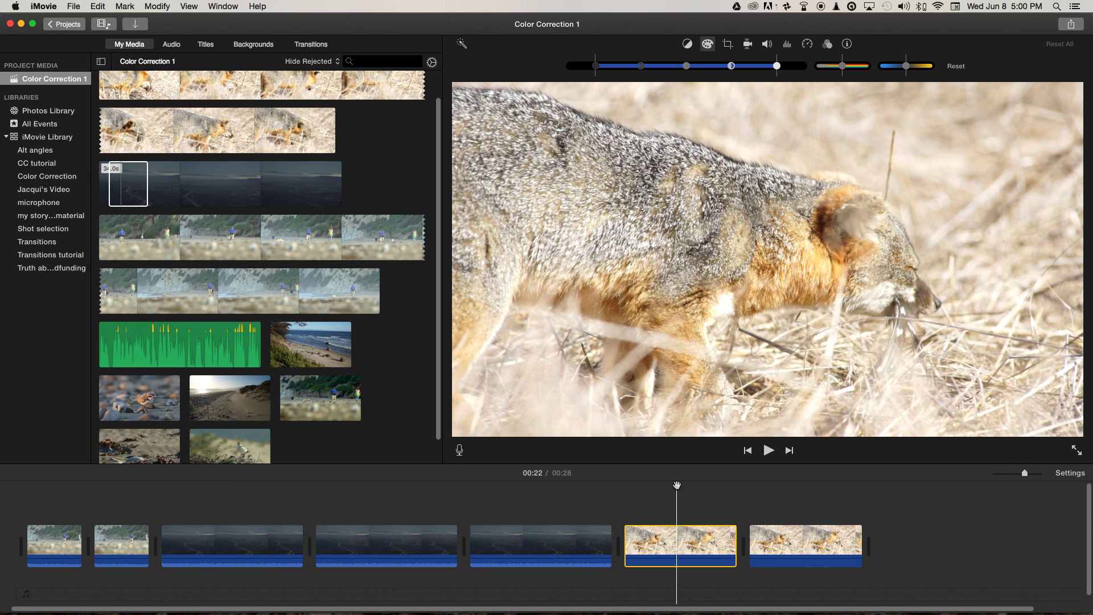
{"action": "left_click", "coordinate": [686, 485]}
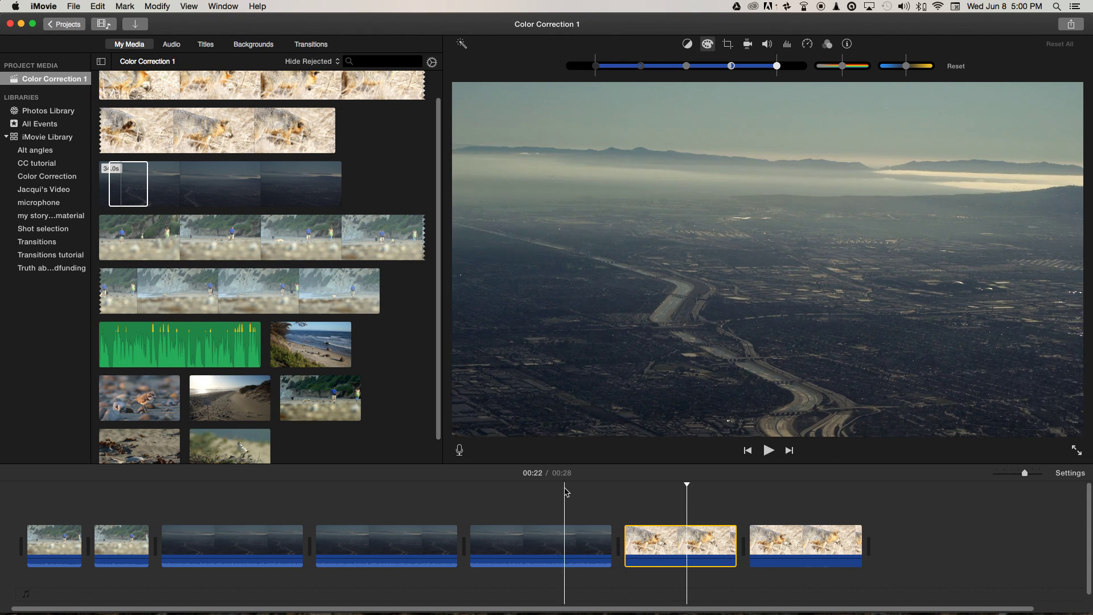
{"action": "left_click", "coordinate": [551, 535]}
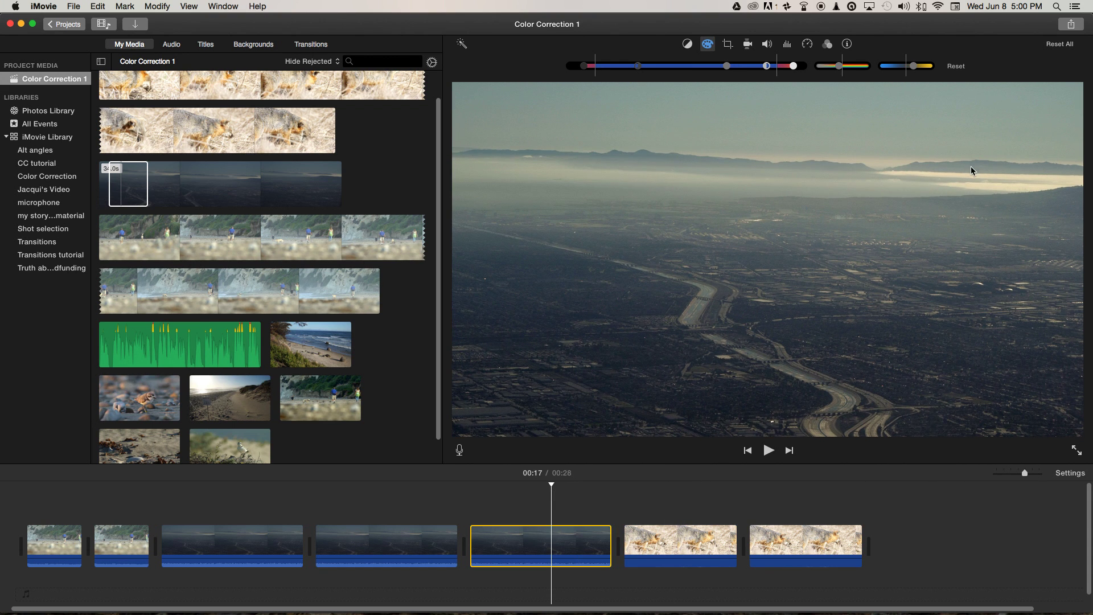
{"action": "left_click_drag", "start_coordinate": [551, 484], "coordinate": [647, 488]}
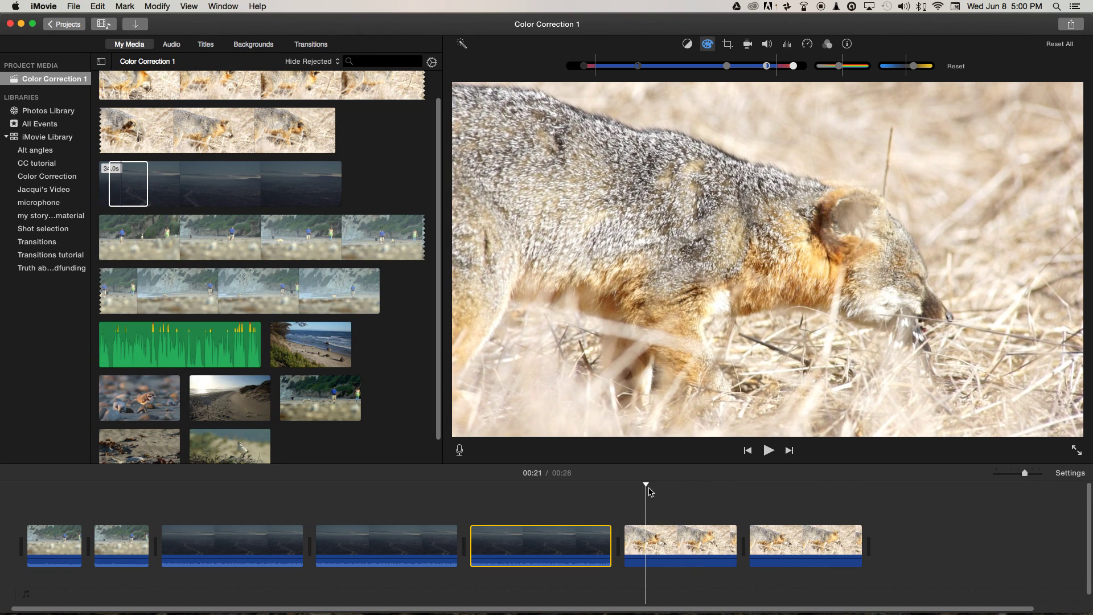
{"action": "left_click_drag", "start_coordinate": [648, 487], "coordinate": [675, 484]}
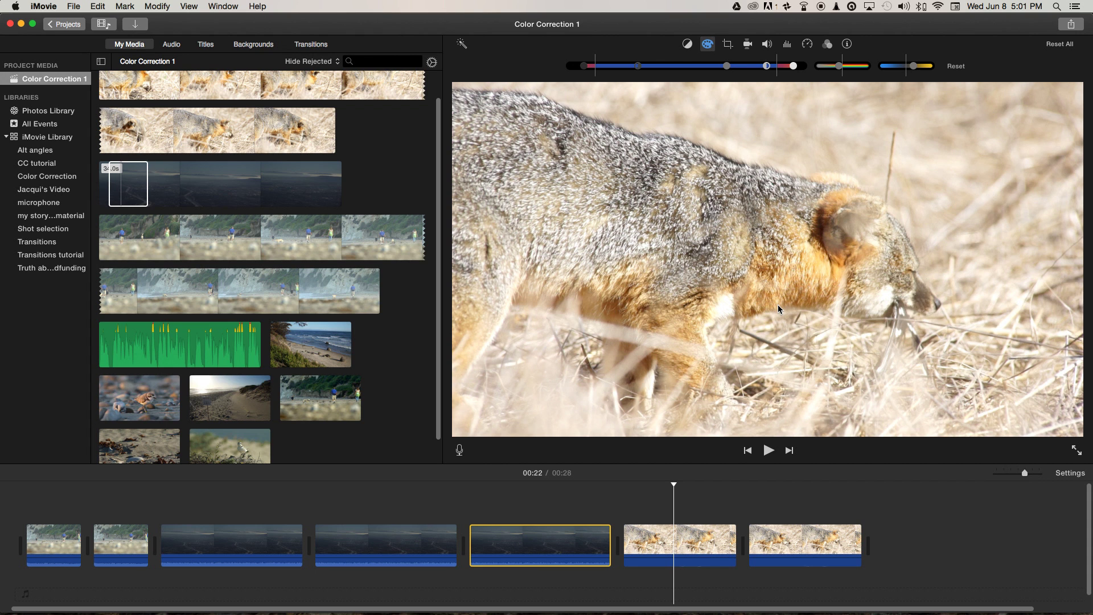
{"action": "left_click", "coordinate": [674, 535]}
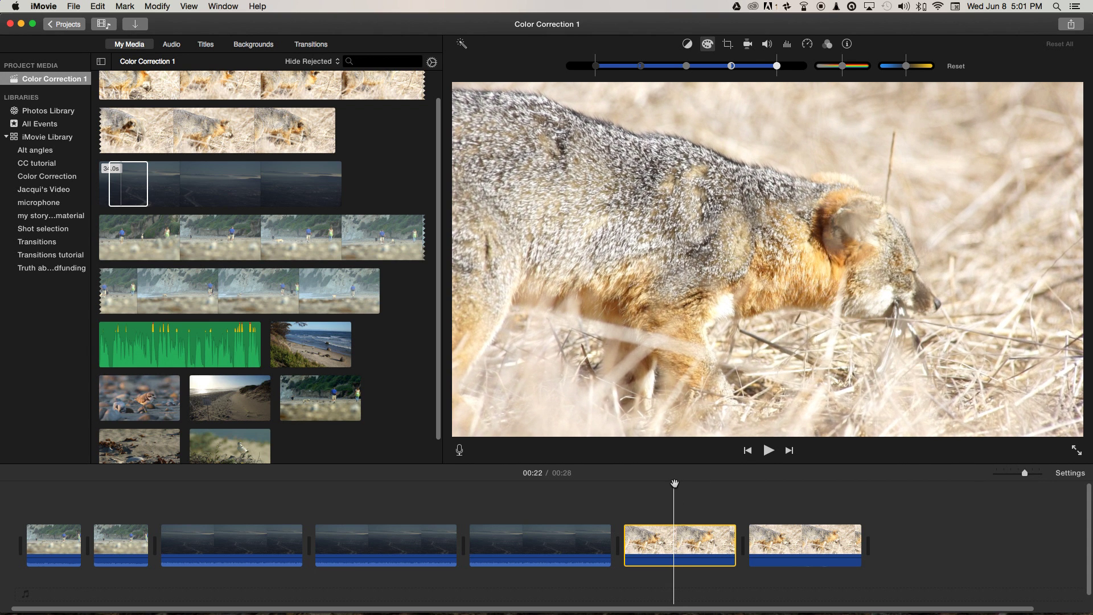
Preview the fox clip and darken its midtones with the midtone brightness knob
{"action": "left_click_drag", "start_coordinate": [675, 484], "coordinate": [673, 484]}
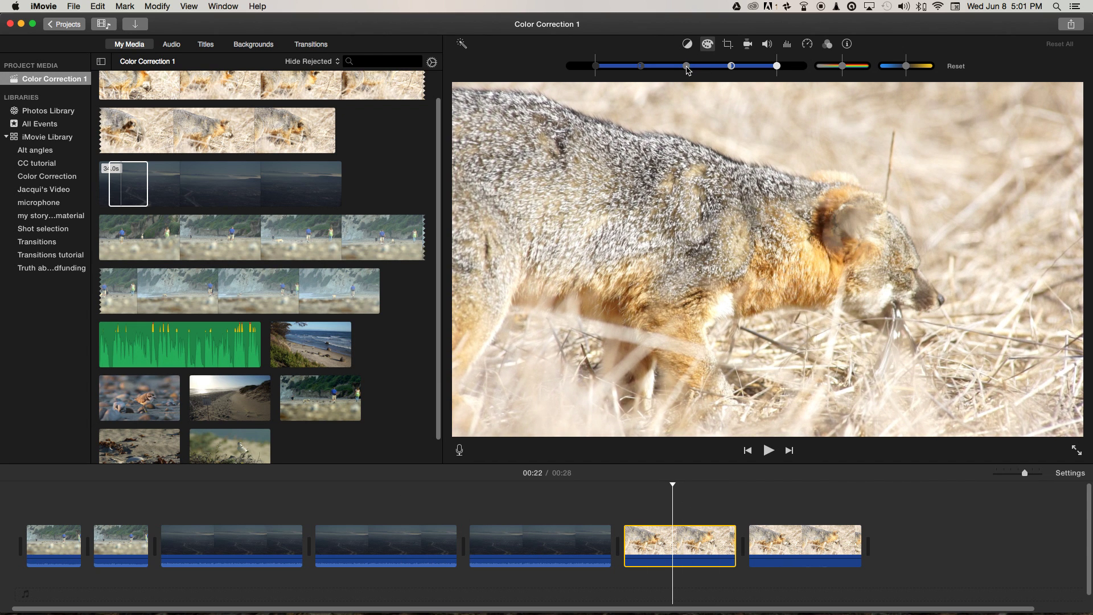
{"action": "left_click_drag", "start_coordinate": [687, 67], "coordinate": [648, 68]}
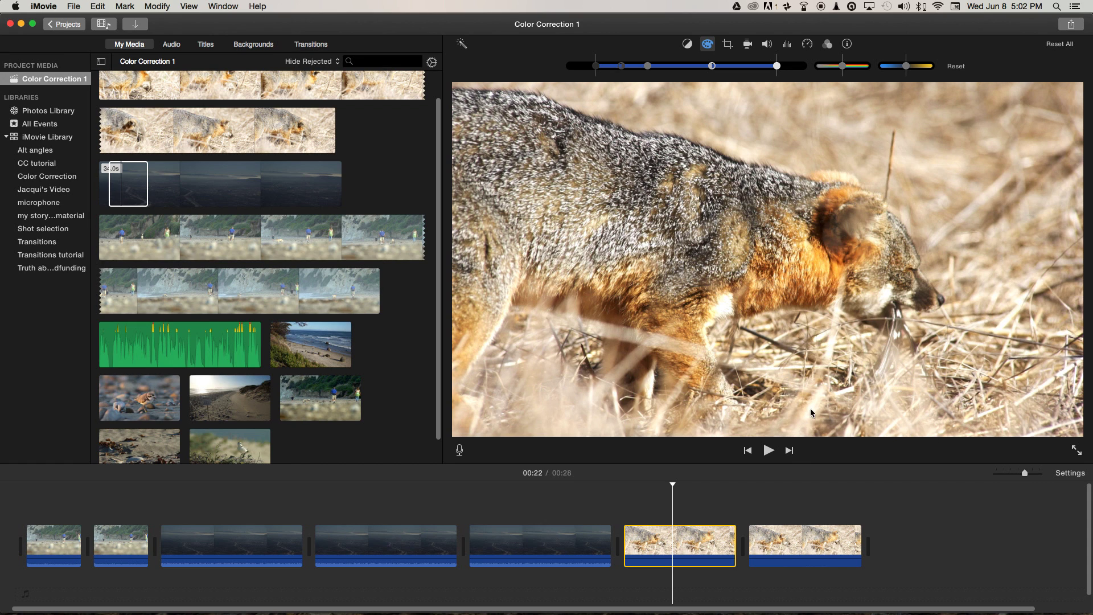
Drag the fox clip's highlights knob left, then nudge the temperature slider warmer
{"action": "left_click", "coordinate": [777, 66]}
{"action": "left_click_drag", "start_coordinate": [777, 67], "coordinate": [741, 70]}
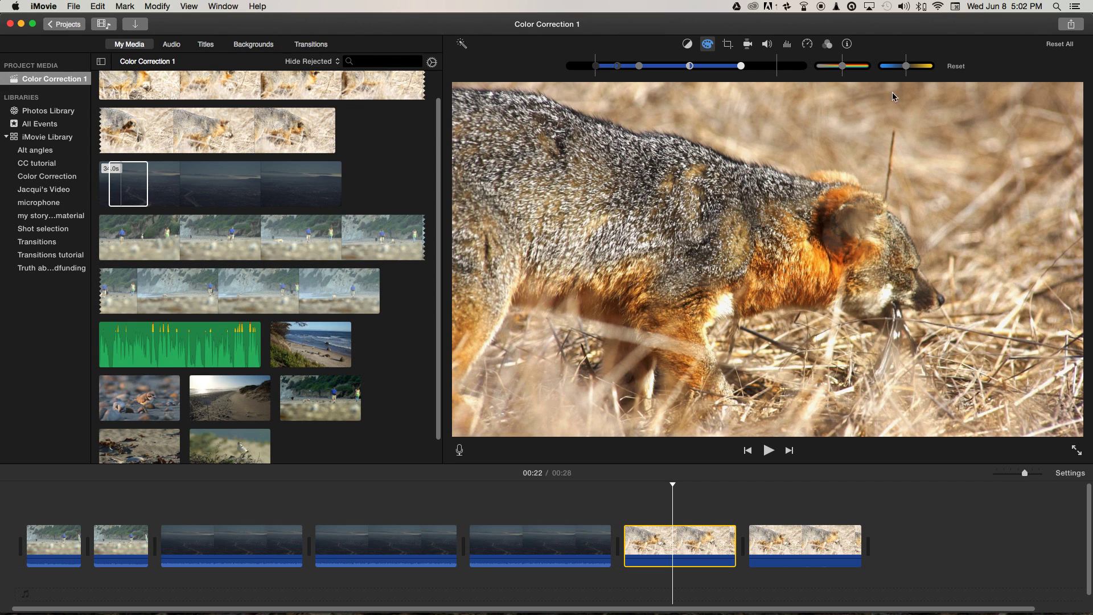
{"action": "left_click_drag", "start_coordinate": [906, 66], "coordinate": [903, 67]}
{"action": "left_click_drag", "start_coordinate": [903, 66], "coordinate": [906, 66]}
Insert an uncorrected 6.2-second copy of the fox footage after the corrected fox clip
{"action": "left_click_drag", "start_coordinate": [186, 133], "coordinate": [744, 540]}
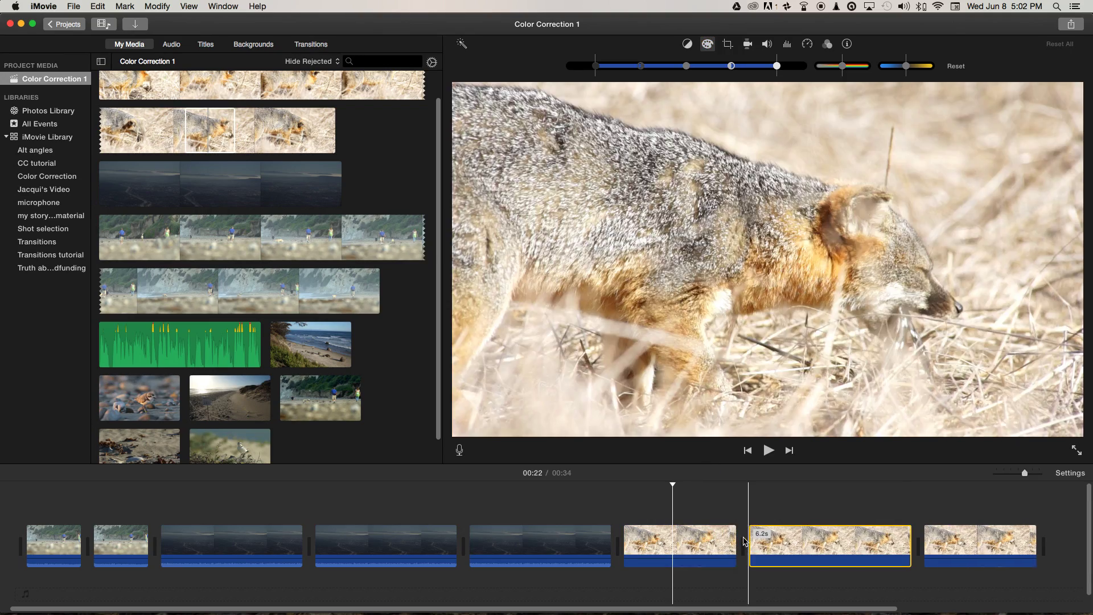